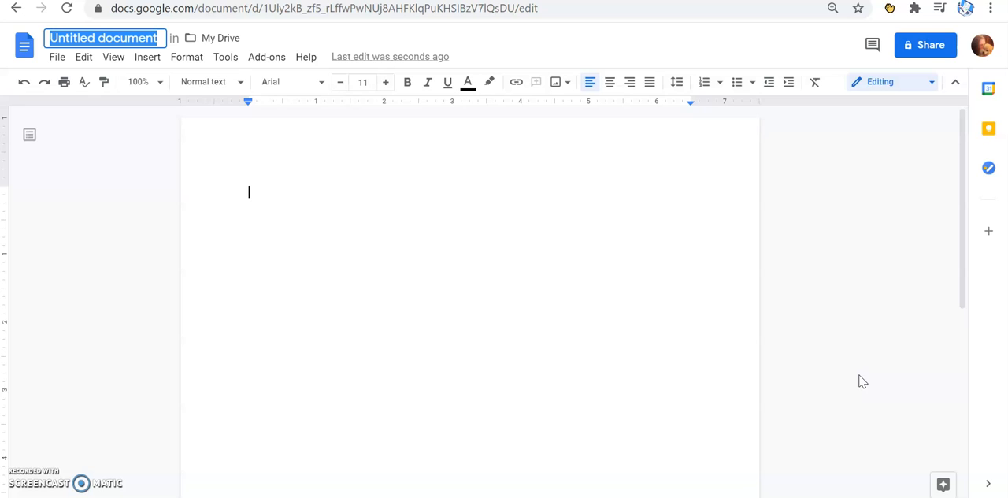
# Rename the untitled document as "ENG102 Research Paper on Climate Change".
pyautogui.write('ENG102 Research Paper on Climate Change')
pyautogui.click(332, 223)
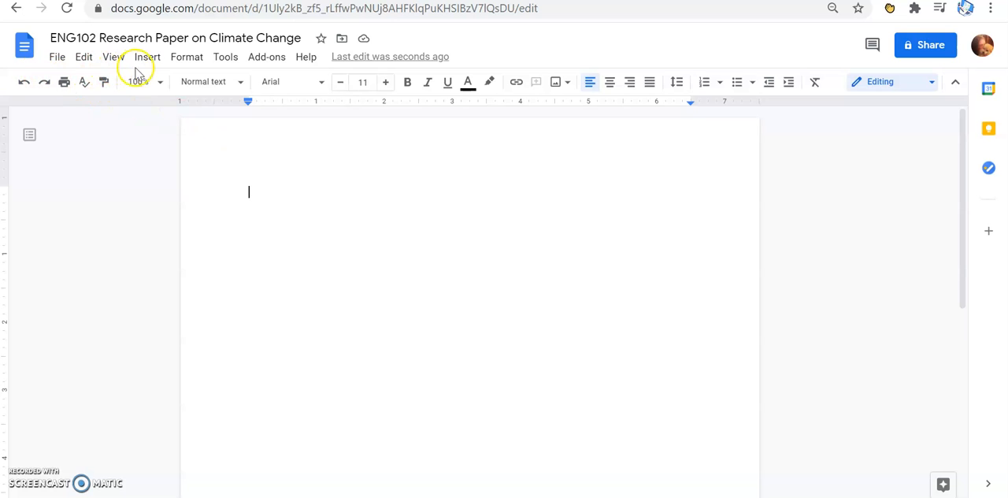
# Set the text font to Times New Roman at size 12 and check the document's line spacing.
pyautogui.click(317, 87)
pyautogui.click(327, 185)
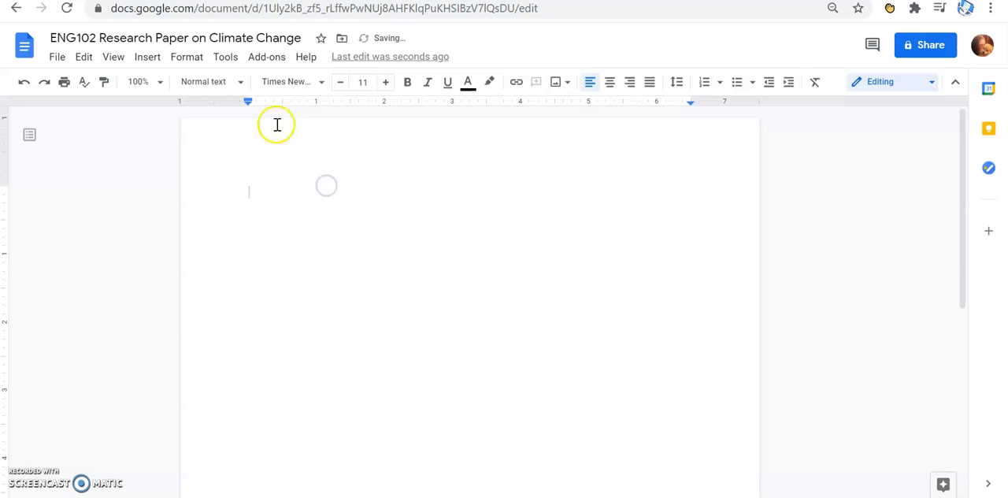
pyautogui.click(384, 83)
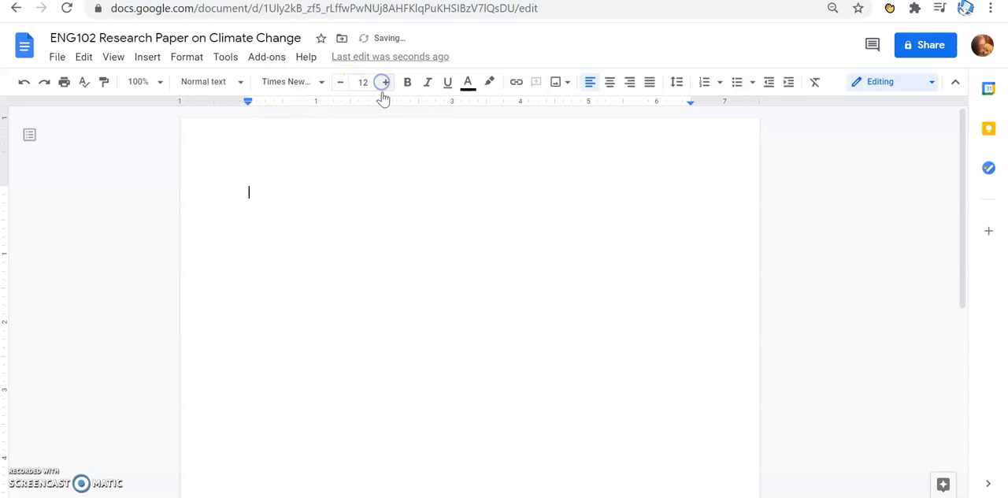
pyautogui.click(376, 189)
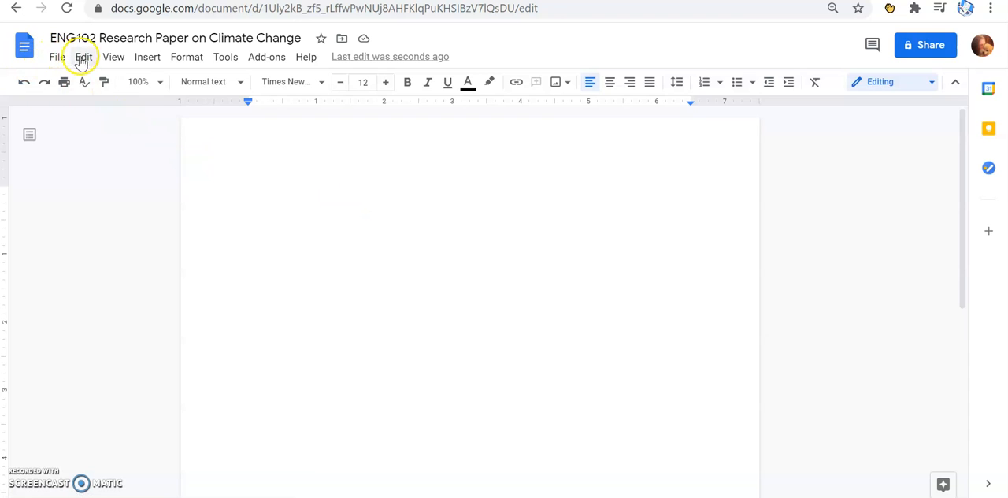
pyautogui.click(185, 60)
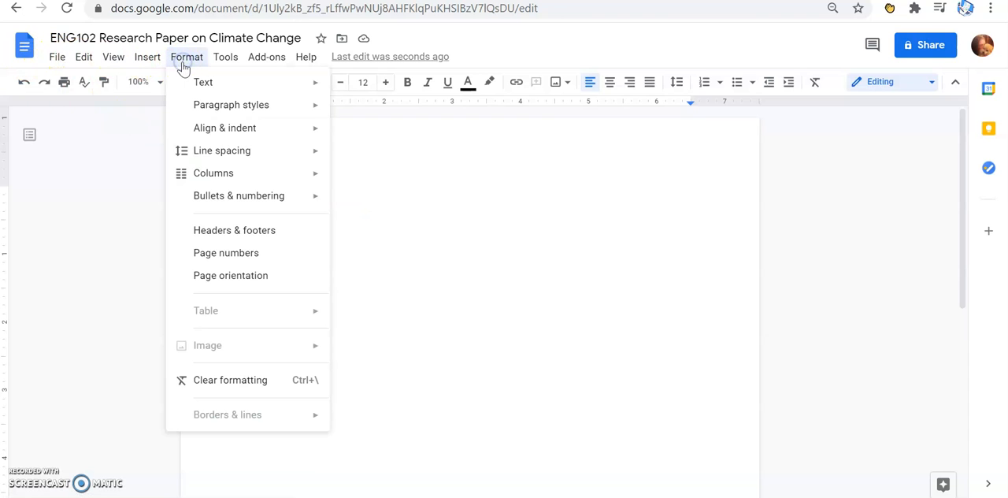
pyautogui.click(208, 158)
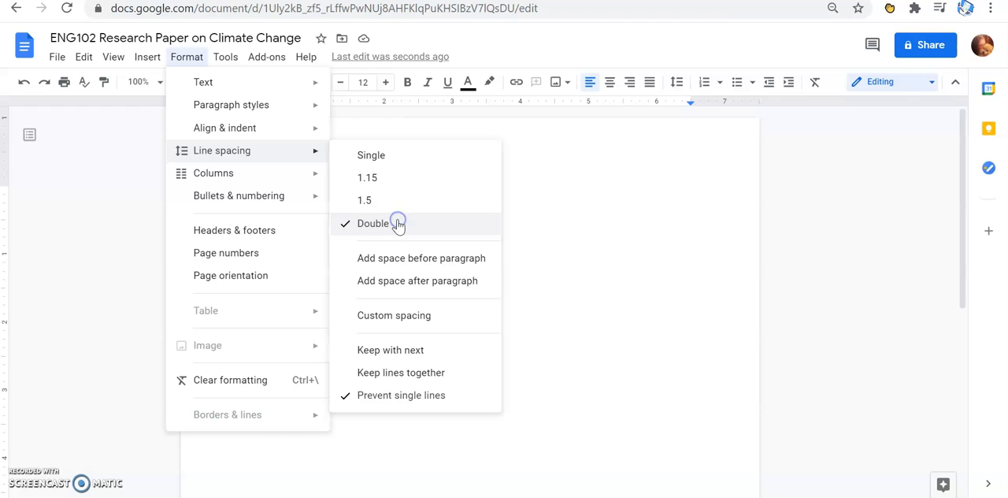
pyautogui.click(639, 265)
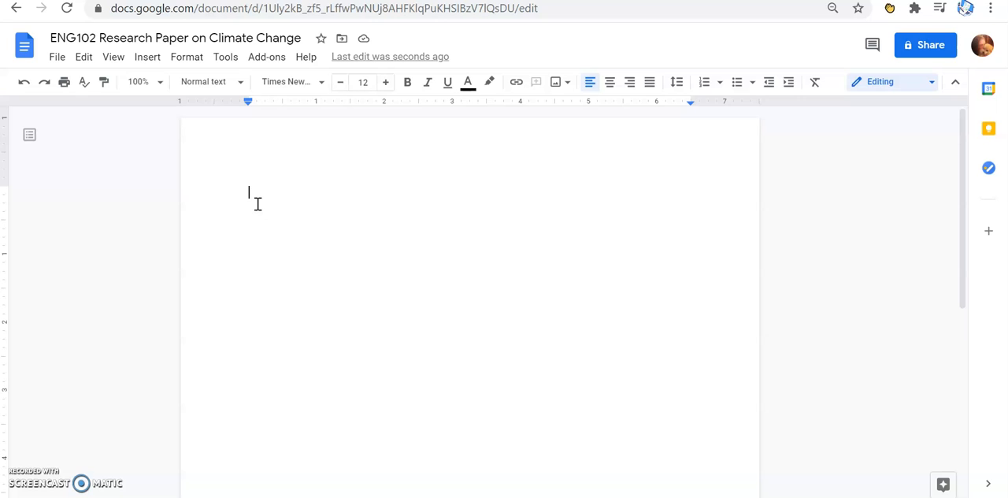
# Enter the student's full name on the first line and the instructor's title and name on the second.
pyautogui.press('Return')
pyautogui.write('Mrs. Kiesendahl')
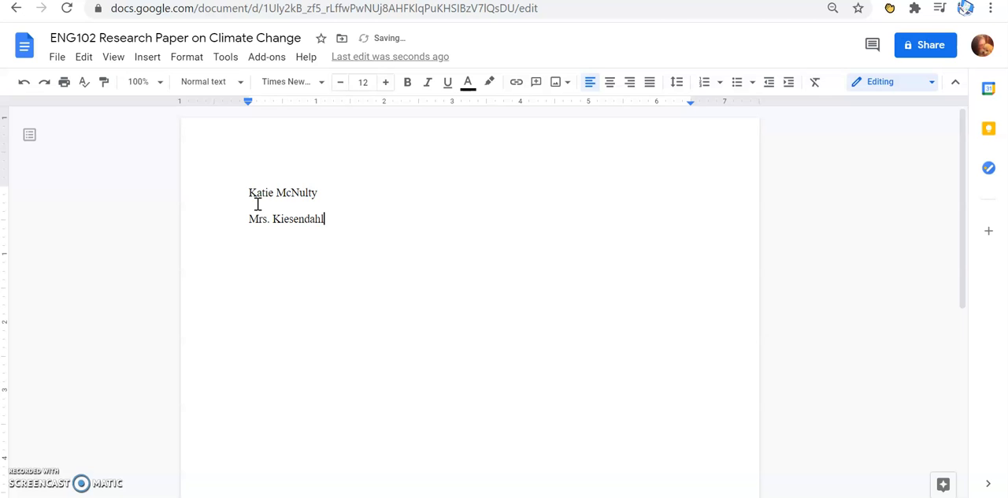
# Add the course "ENG 102" and the date "28 April 2021" on separate lines below the instructor's name, followed by a new line.
pyautogui.press('Return')
pyautogui.write('ENG 102')
pyautogui.press('Return')
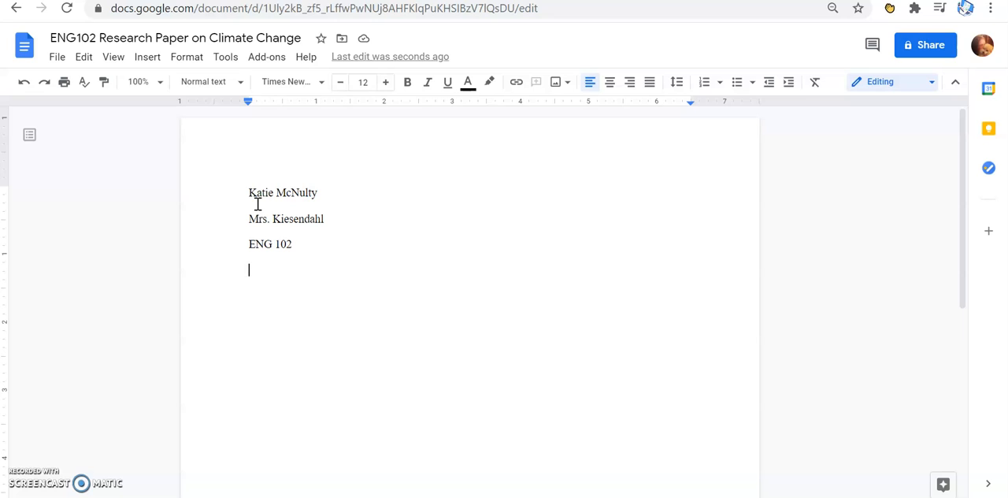
pyautogui.write('28 Apri')
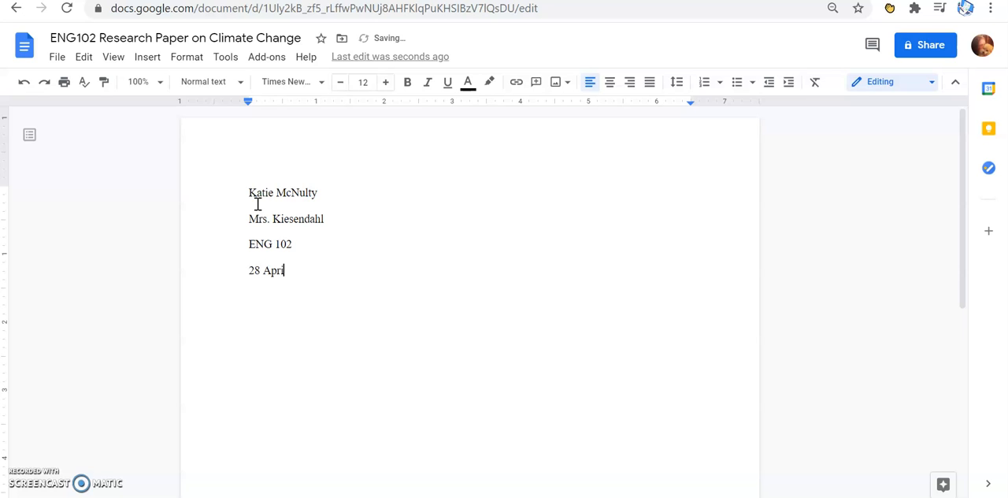
pyautogui.write('l 2021')
pyautogui.press('Return')
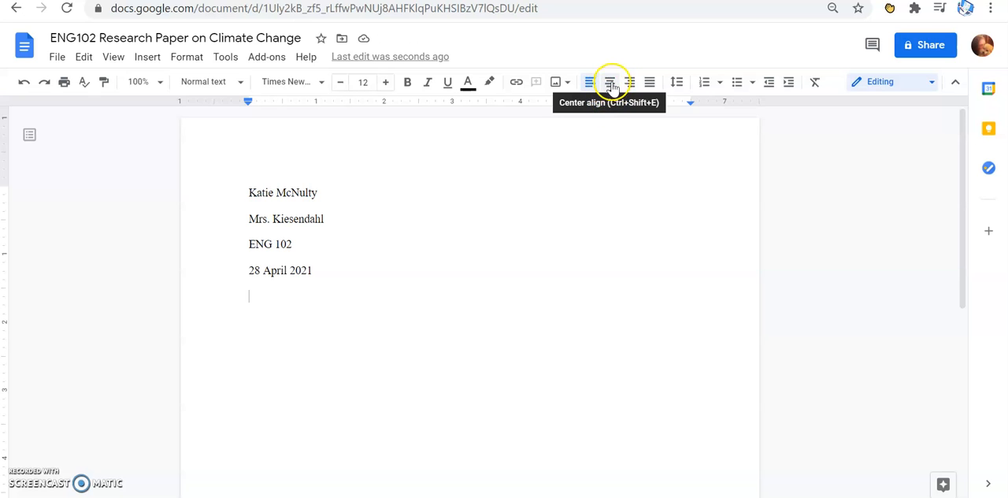
# Enter the centred paper title "Climate Change is Real" on the line below the date.
pyautogui.click(611, 85)
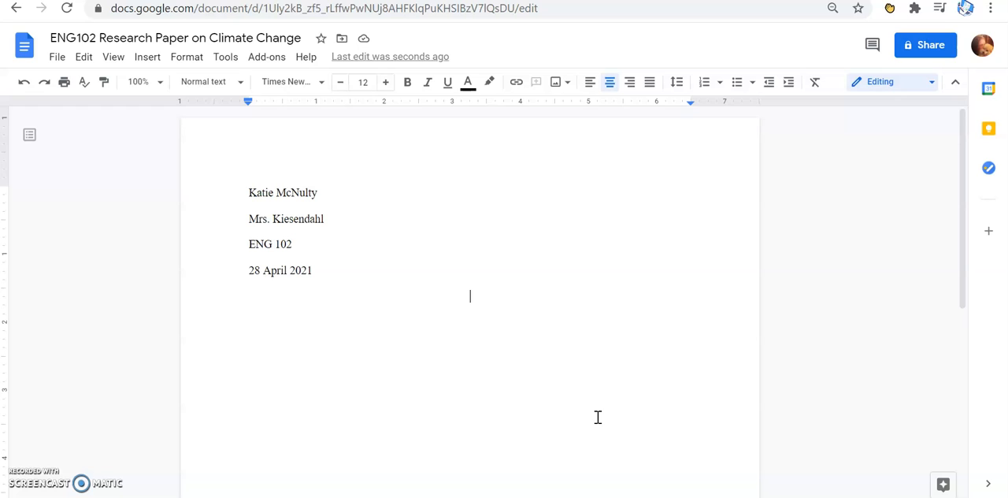
pyautogui.write('Climate')
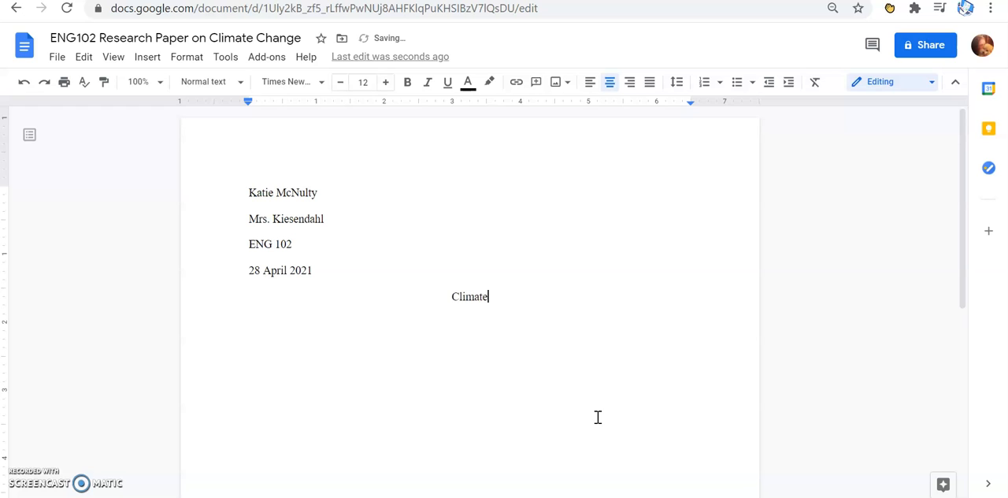
pyautogui.write(' Change is Real')
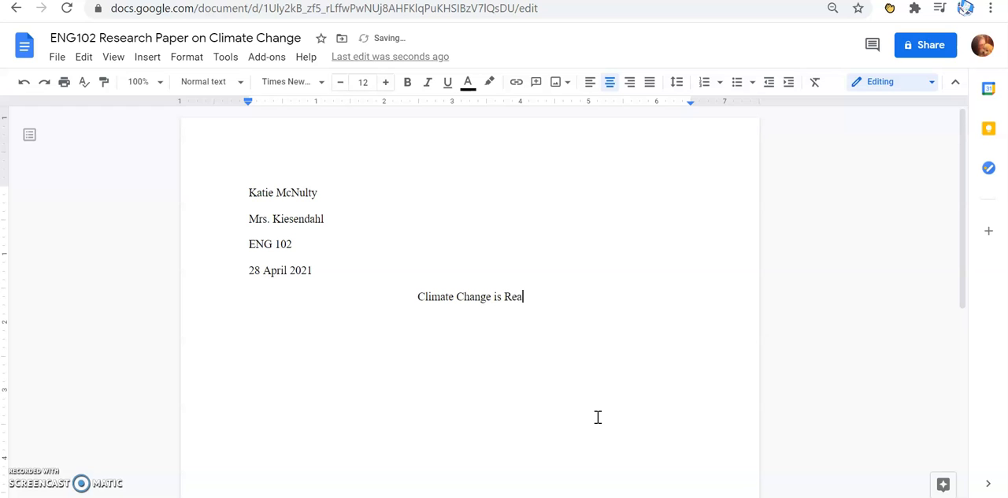
pyautogui.moveTo(503, 297); pyautogui.dragTo(490, 297)
pyautogui.click(504, 296)
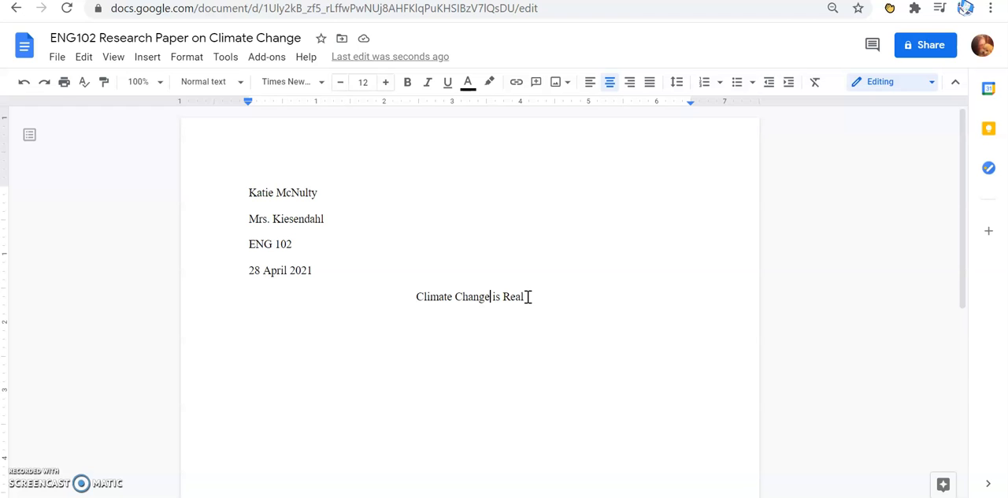
pyautogui.click(543, 293)
# Start a left-aligned paragraph below the title with its first line indented by a tab.
pyautogui.press('Return')
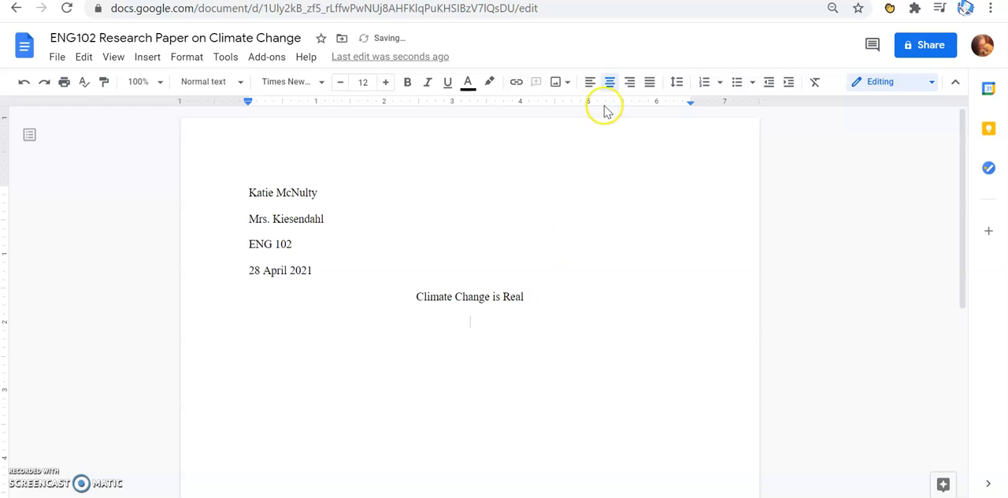
pyautogui.click(587, 82)
pyautogui.press('Tab')
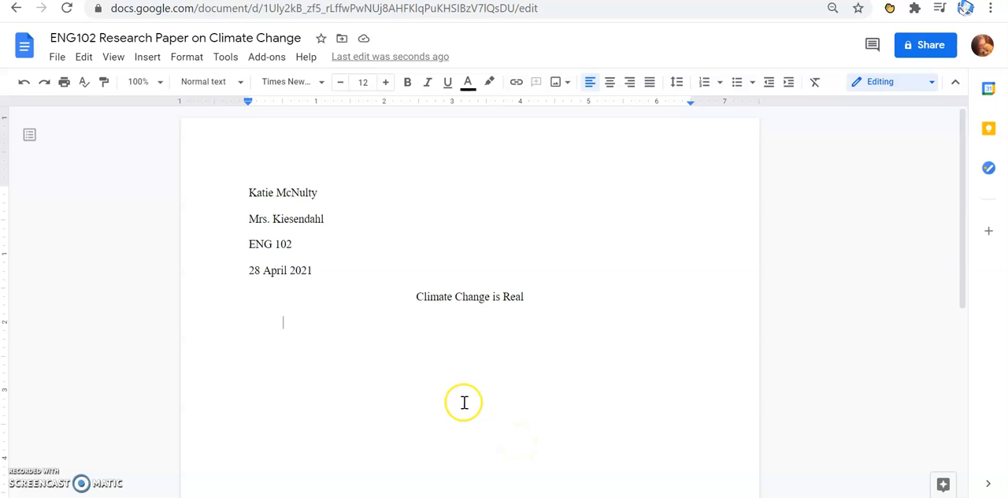
# Add page numbers in the header, shown on the first page and starting at 1.
pyautogui.click(185, 59)
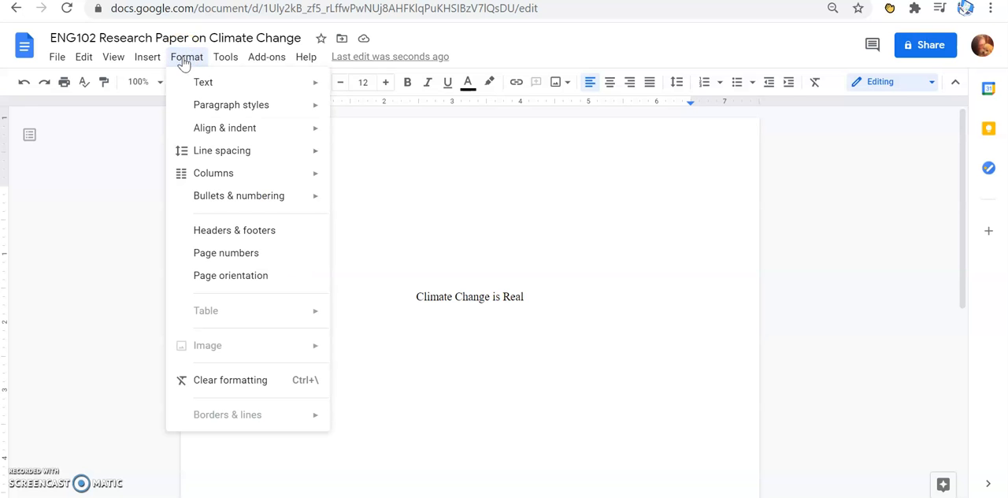
pyautogui.click(207, 256)
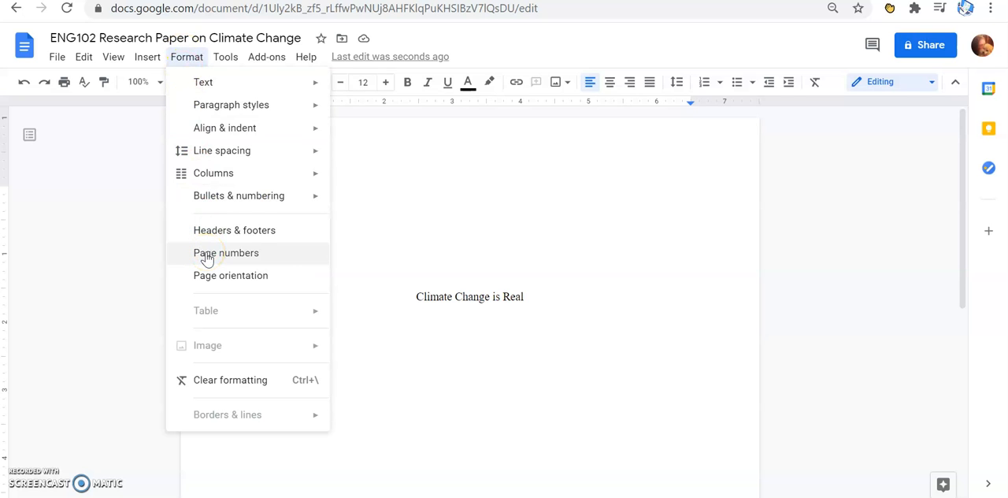
pyautogui.click(207, 253)
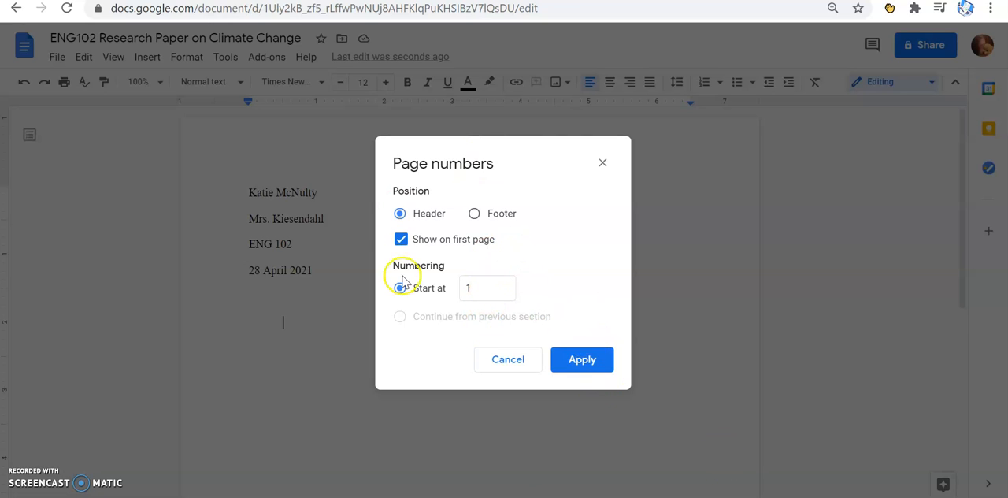
pyautogui.click(582, 360)
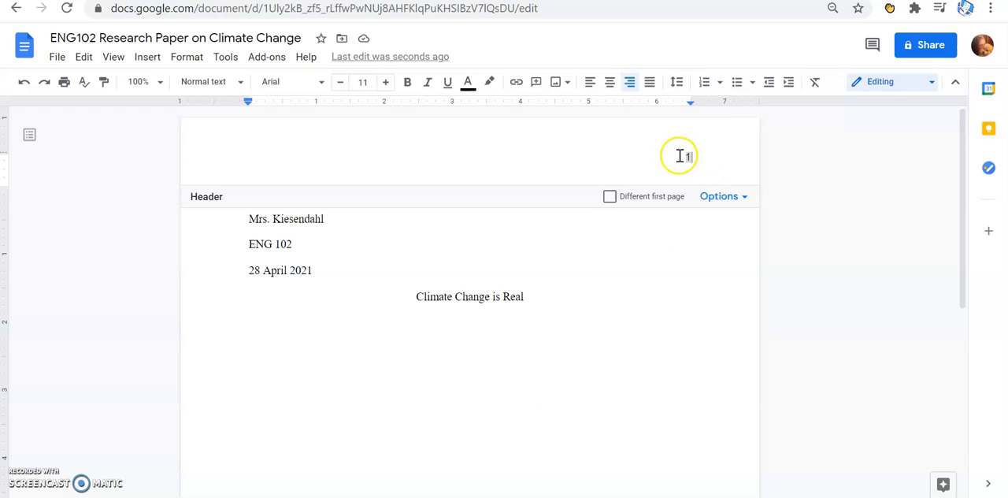
# Insert the student's last name in the header before the page number, separated by a space.
pyautogui.click(682, 156)
pyautogui.write('McNu ')
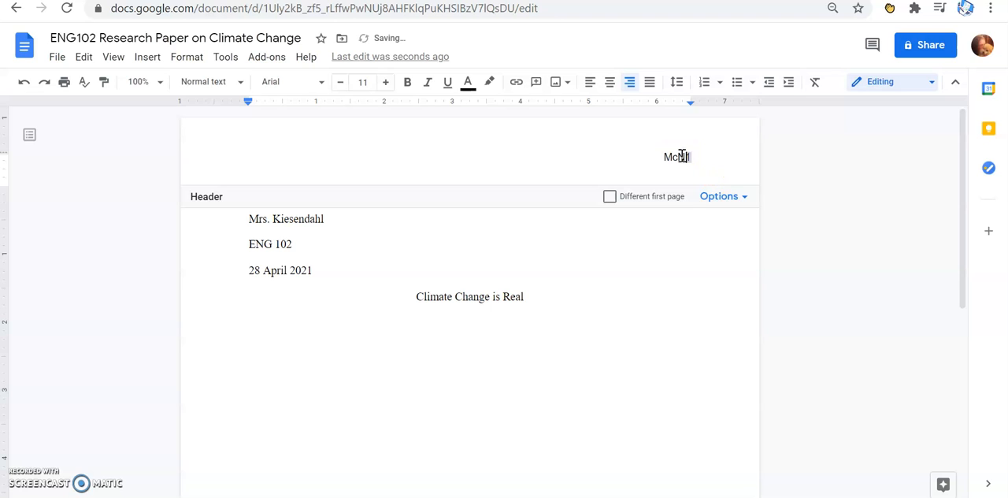
pyautogui.write('lty 1')
# Format the header's last name and page number in Times New Roman at size 12 and return to the body.
pyautogui.moveTo(631, 159); pyautogui.dragTo(705, 158)
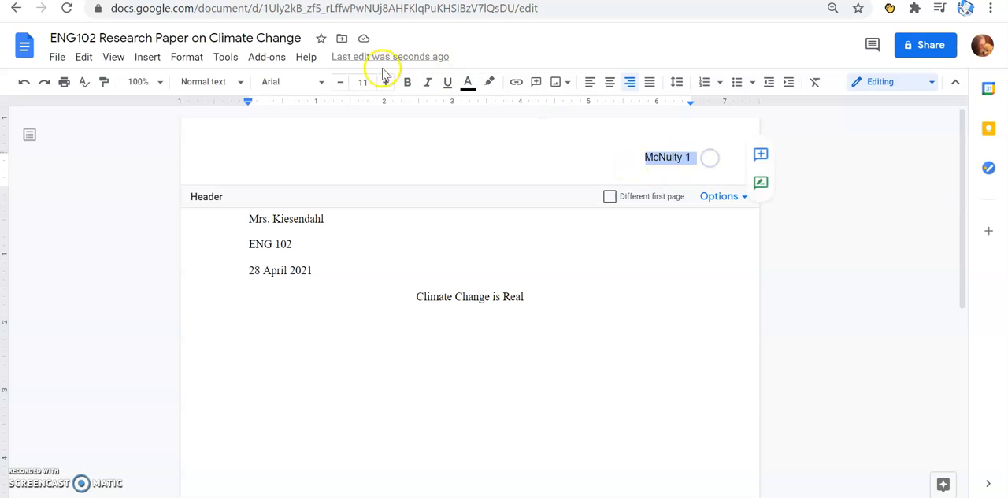
pyautogui.click(318, 82)
pyautogui.click(326, 165)
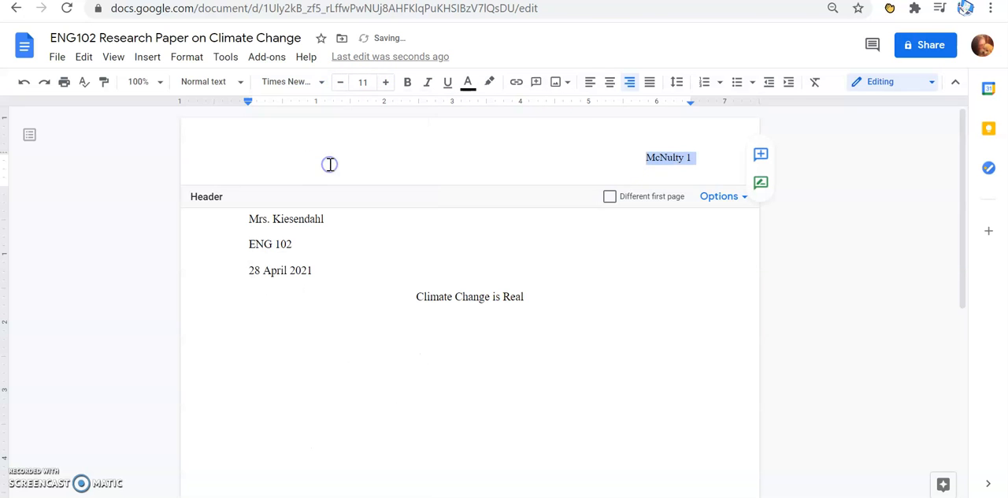
pyautogui.click(385, 83)
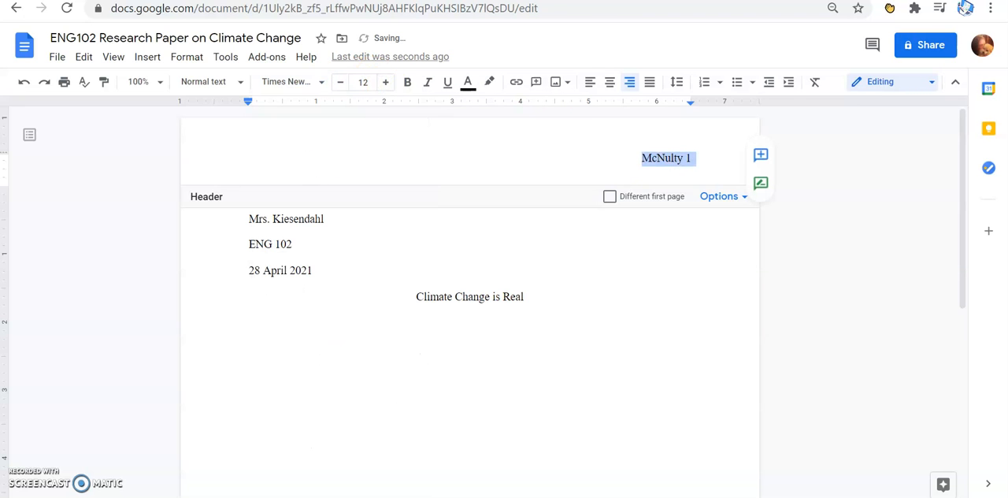
pyautogui.click(541, 395)
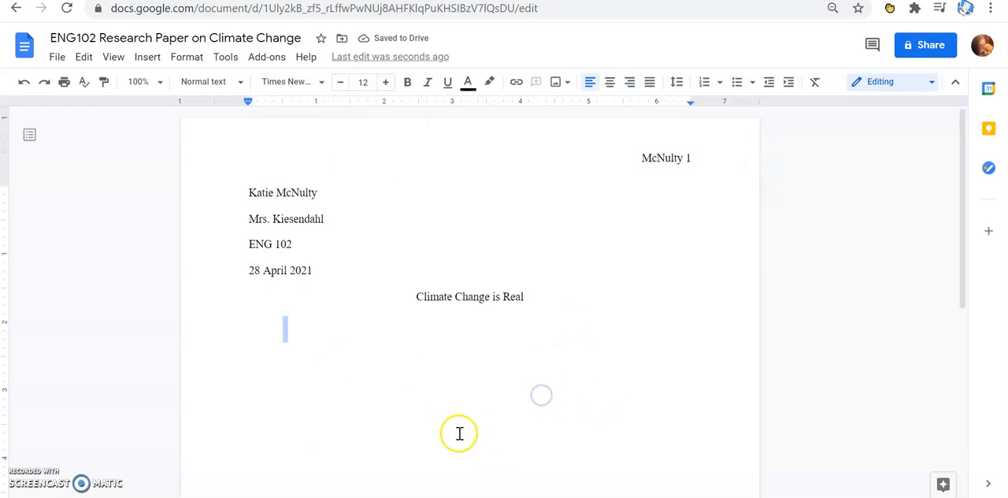
pyautogui.click(386, 386)
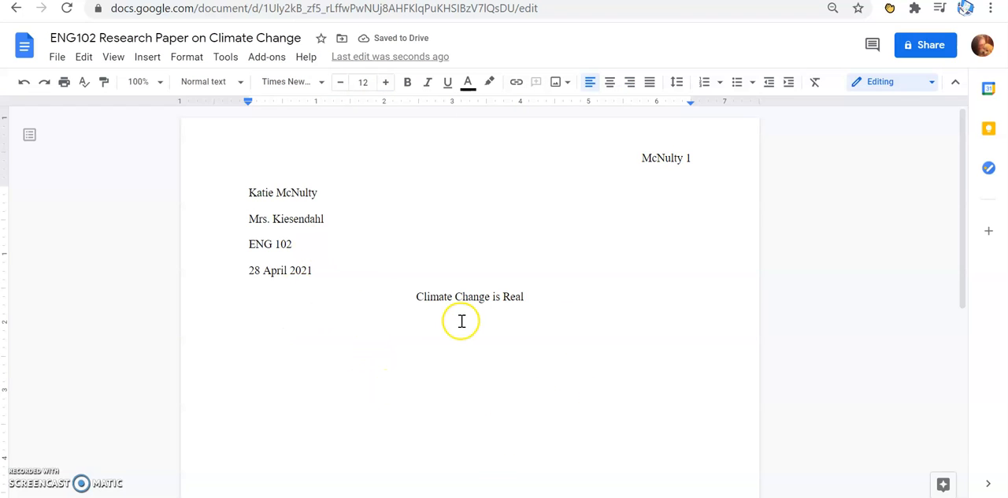
pyautogui.scroll(-5, 520, 394)
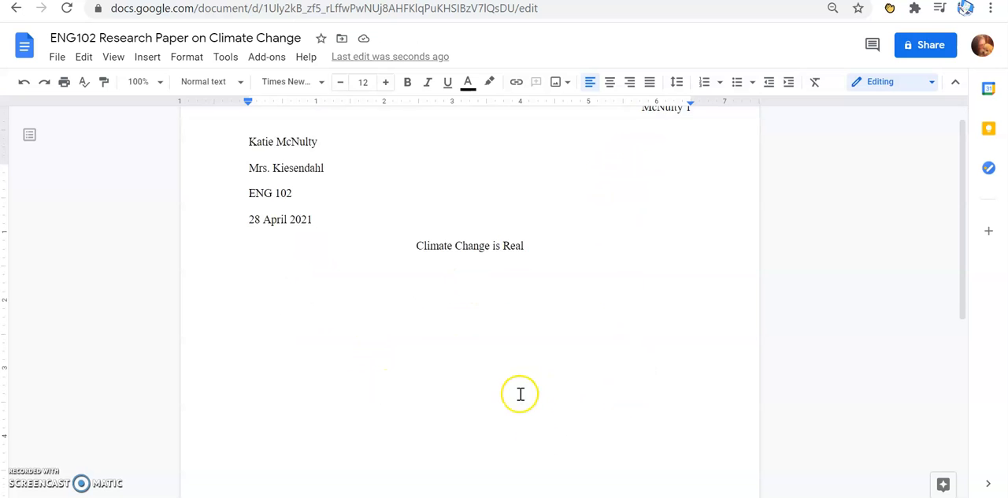
pyautogui.scroll(5, 520, 394)
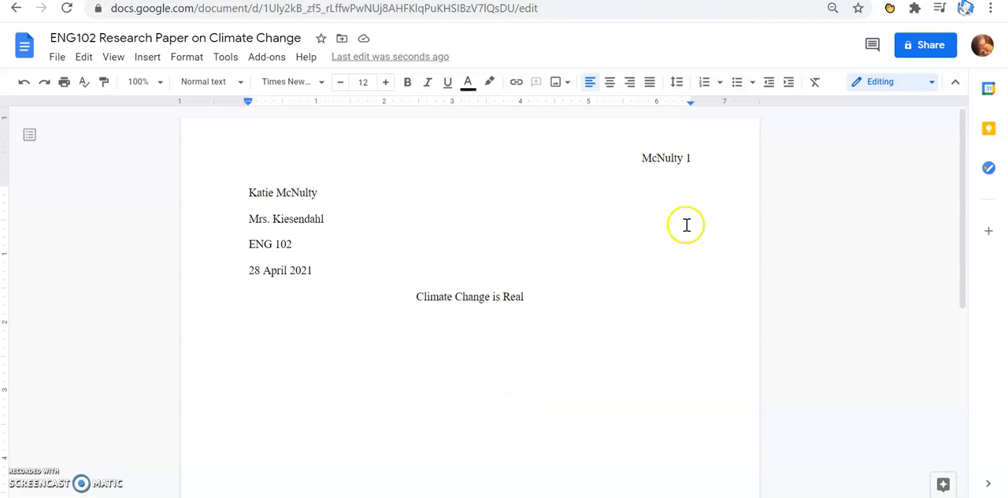